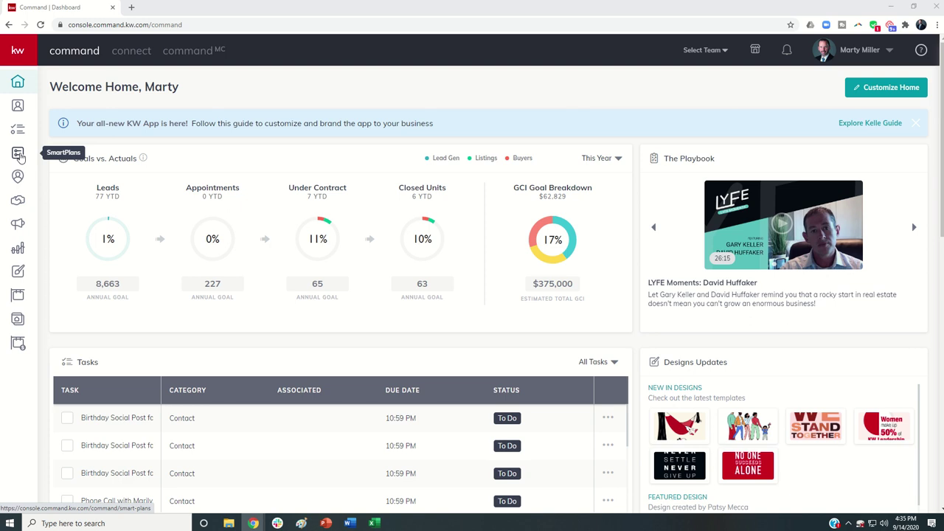
Open SmartPlans from the left sidebar and switch to its Library of published plans
left_click(18, 156)
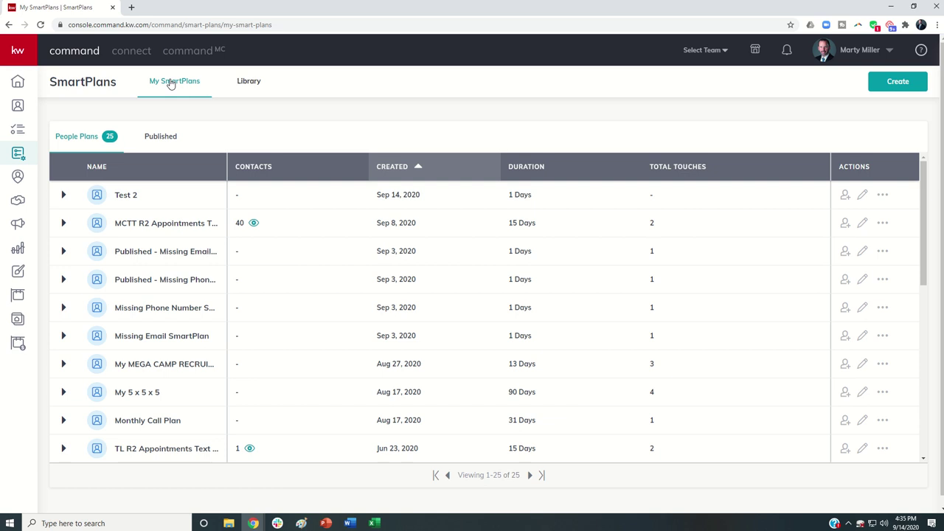
left_click(250, 86)
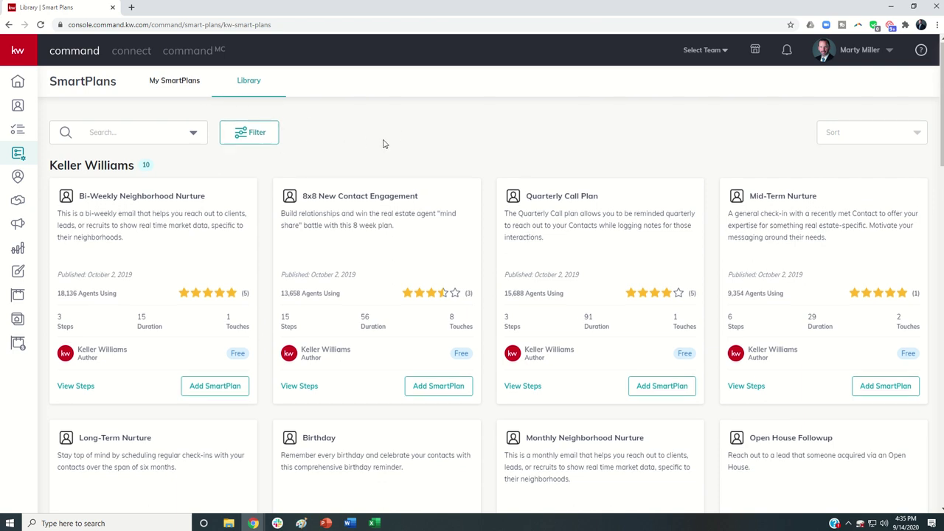
Scroll down through the 50 Top Rated and 50 What's New plans, then back to Top Rated
scroll(383, 144, "down", 3)
scroll(382, 144, "down", 5)
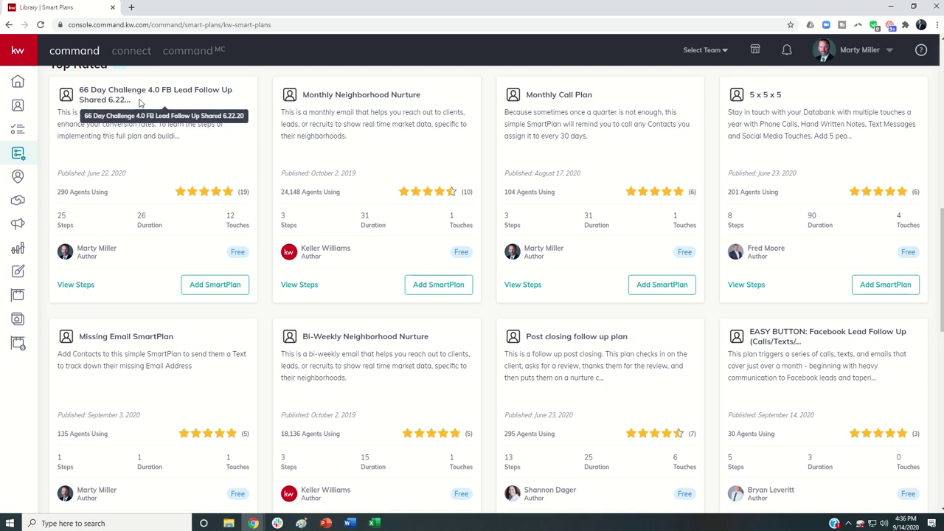
scroll(126, 111, "up", 1)
scroll(190, 123, "down", 2)
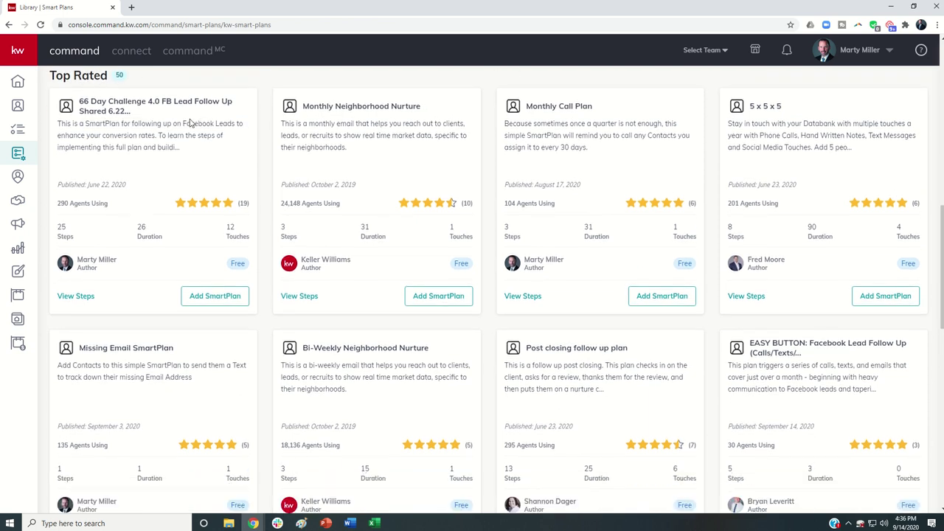
scroll(118, 225, "down", 1)
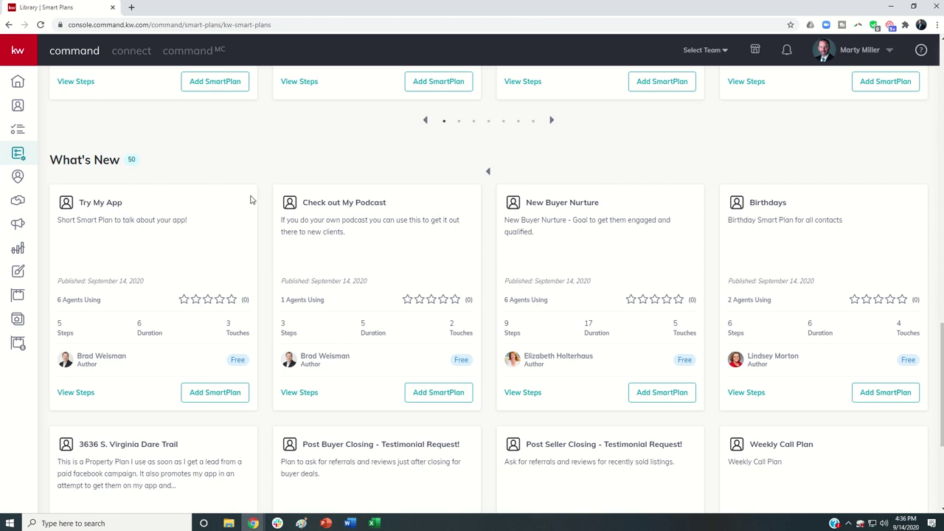
scroll(236, 208, "down", 1)
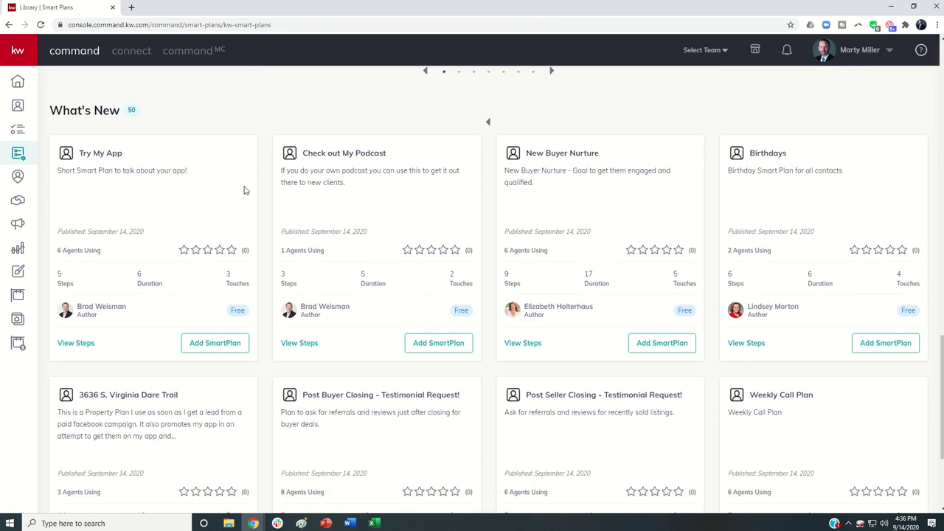
scroll(246, 191, "down", 1)
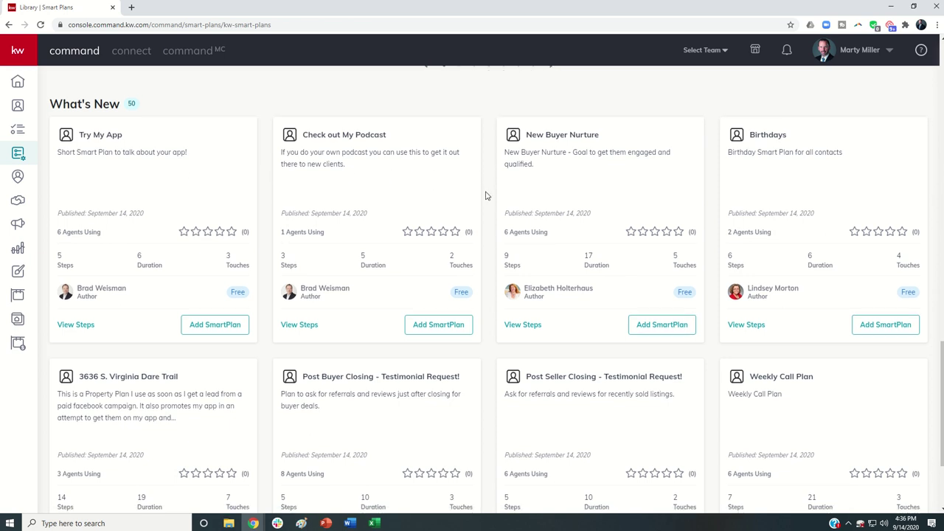
scroll(485, 196, "down", 2)
scroll(486, 196, "up", 1)
scroll(486, 196, "down", 2)
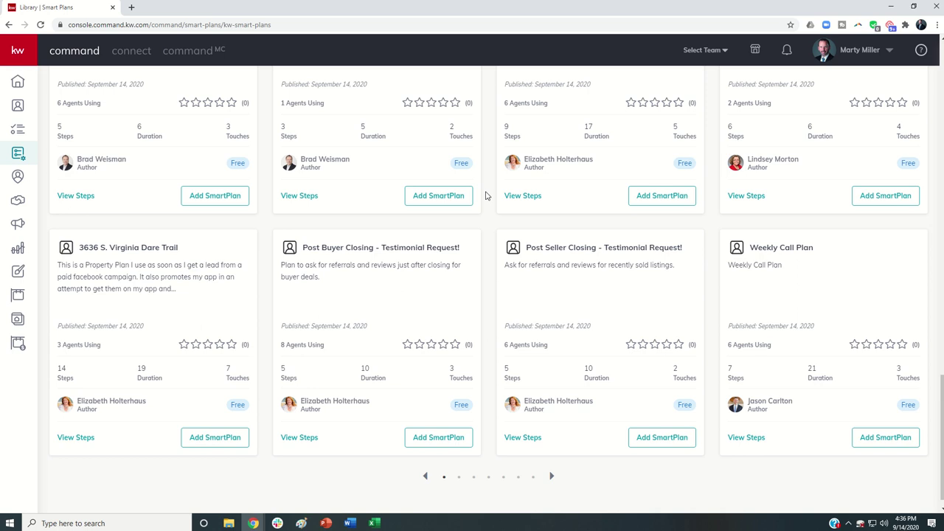
scroll(485, 196, "up", 1)
scroll(485, 195, "up", 8)
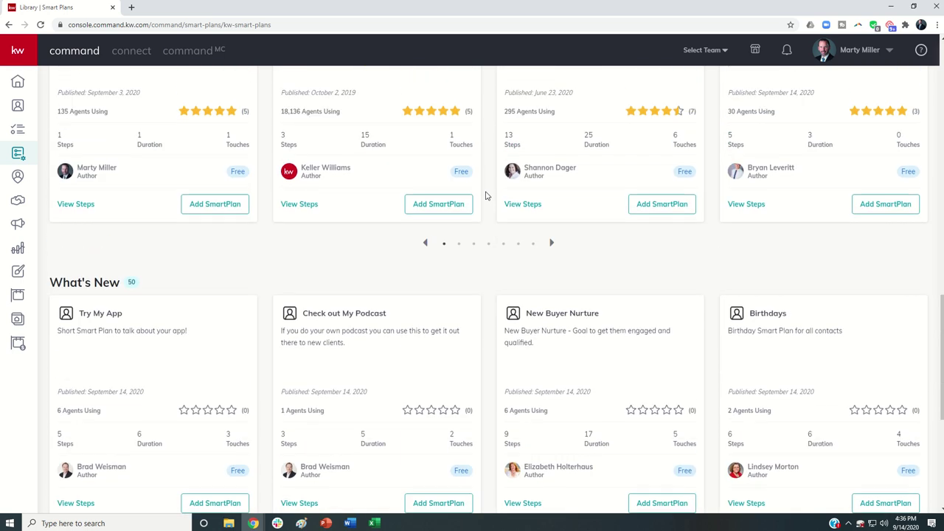
scroll(485, 196, "up", 2)
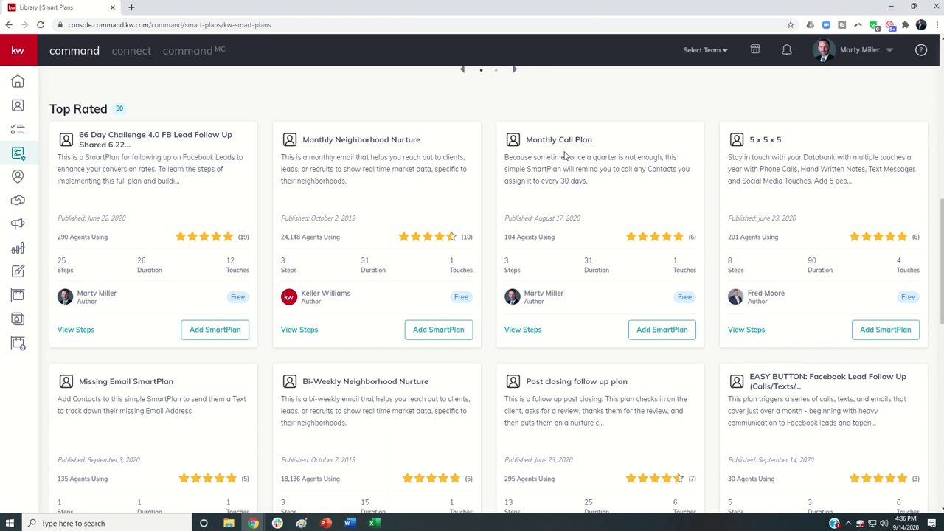
scroll(559, 172, "down", 3)
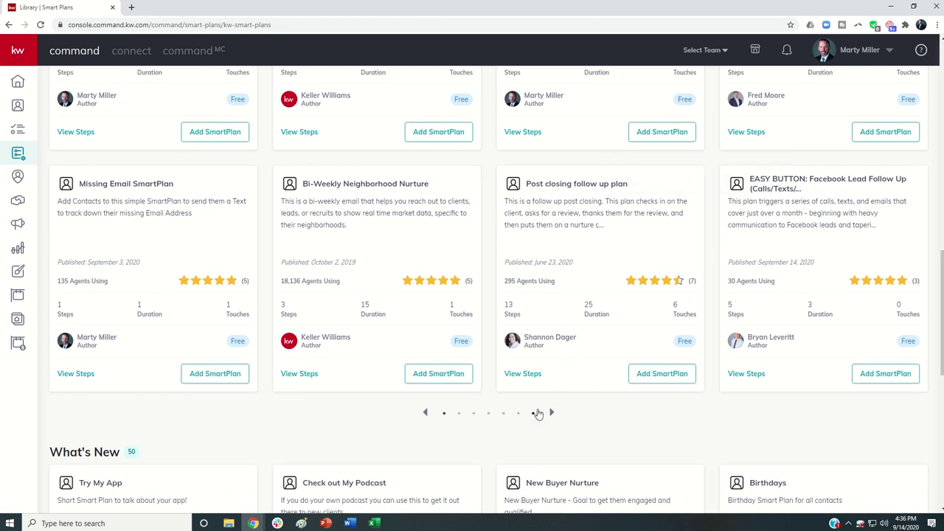
left_click(551, 413)
scroll(327, 217, "up", 3)
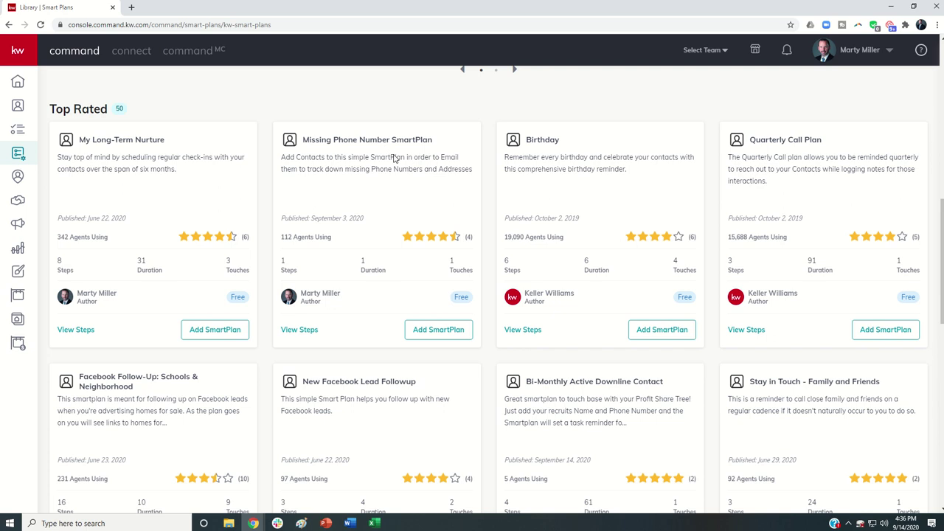
scroll(353, 154, "down", 3)
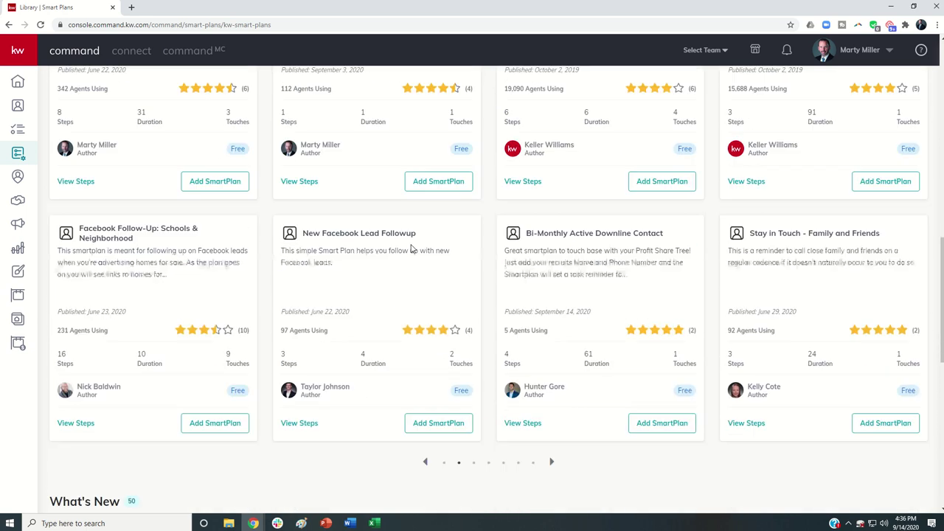
left_click(425, 461)
scroll(347, 253, "up", 2)
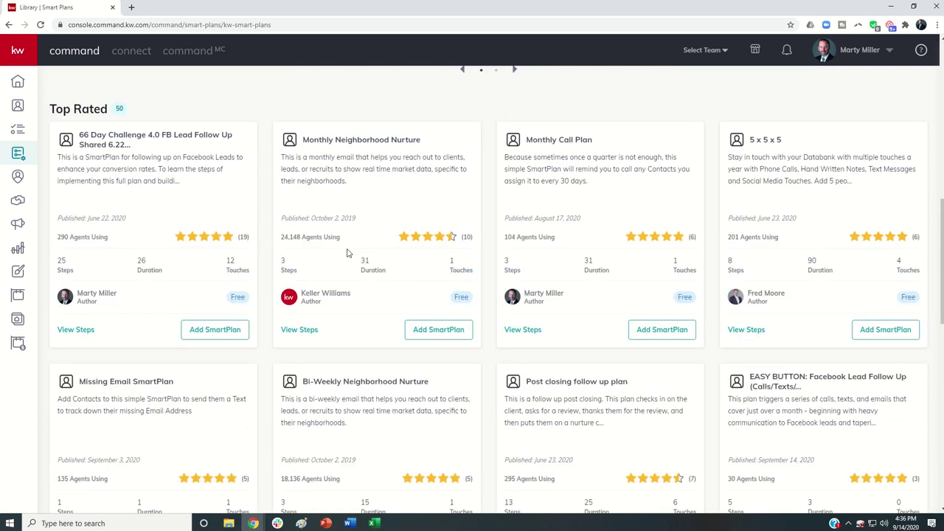
scroll(310, 216, "up", 2)
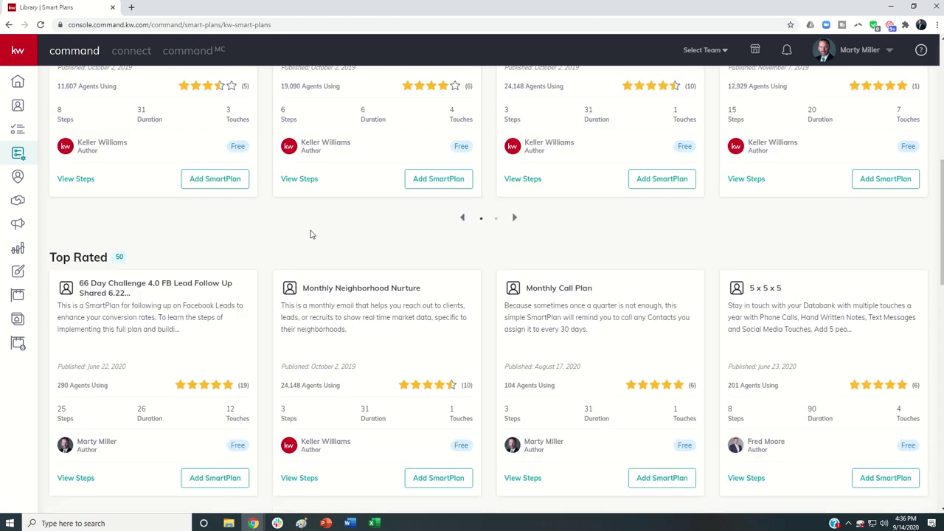
scroll(306, 248, "down", 2)
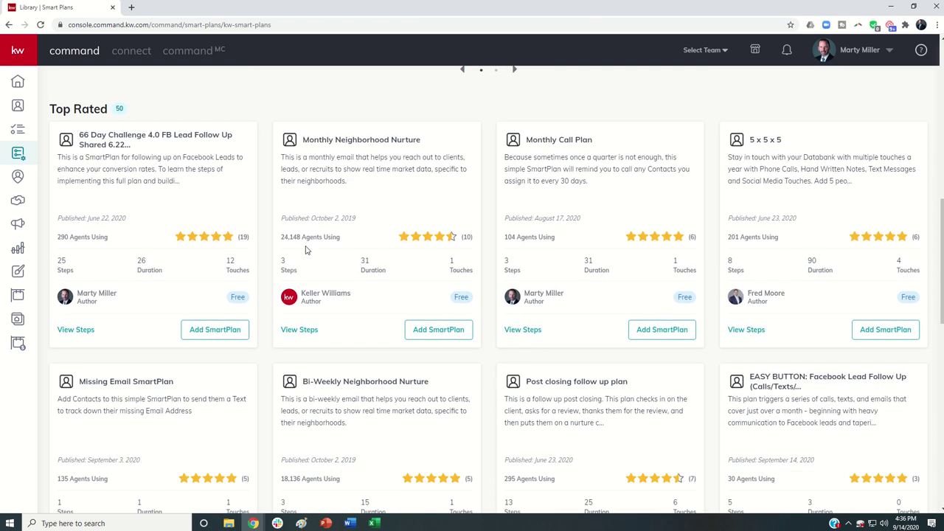
left_click(76, 331)
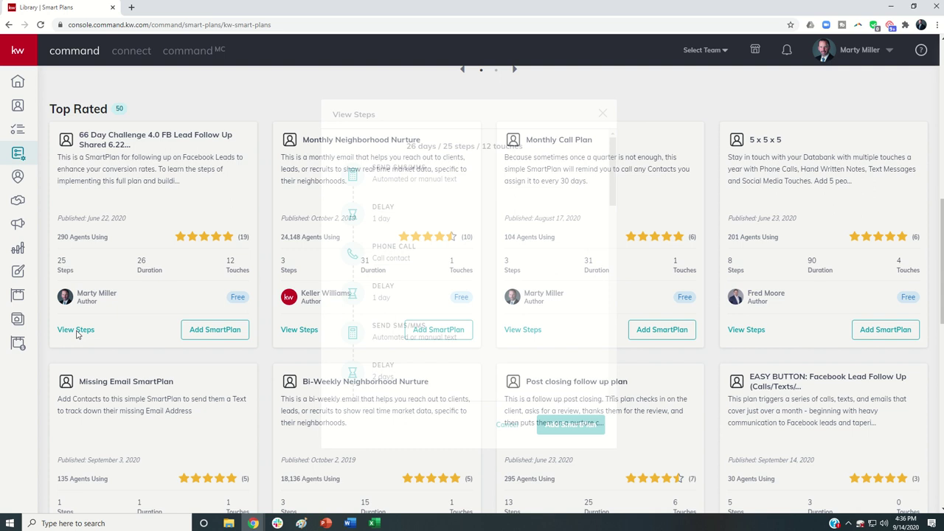
mouse_move(412, 177)
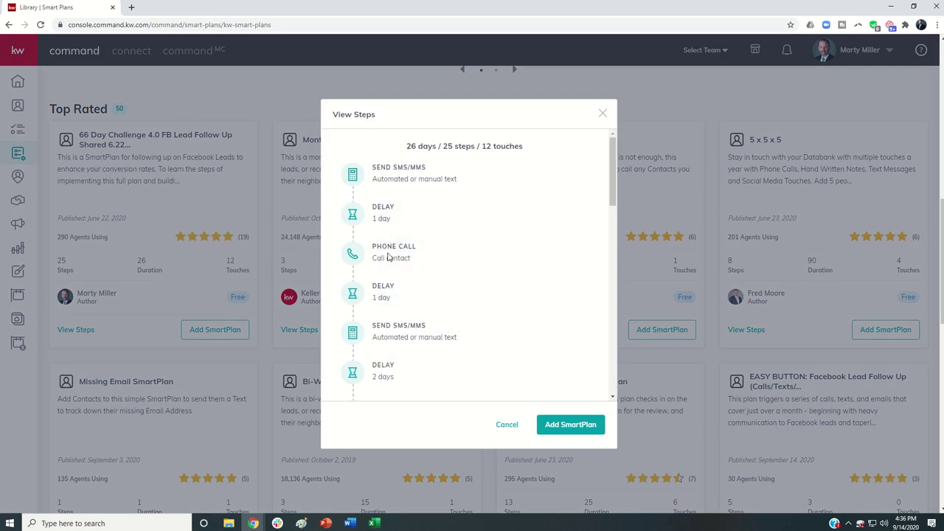
left_click(601, 114)
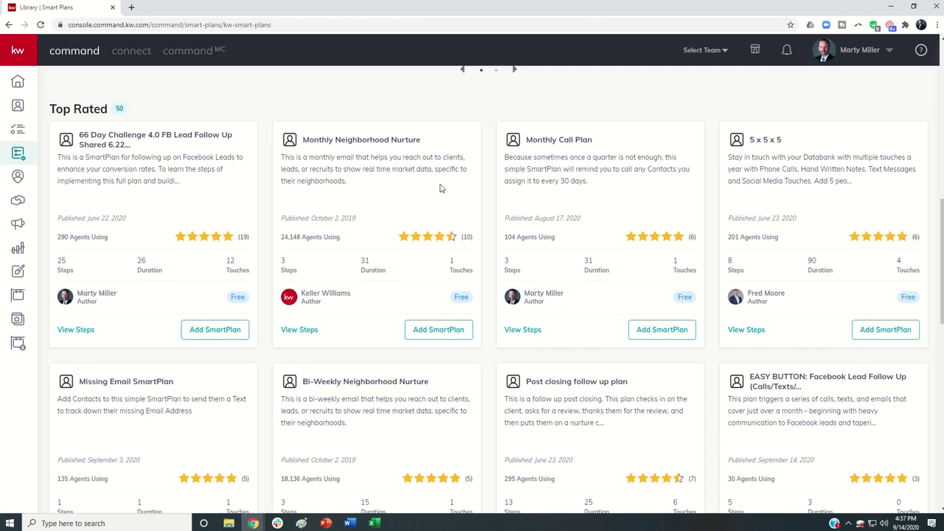
Scroll to the top of the Library and switch to My SmartPlans' 25 People Plans
scroll(417, 185, "up", 2)
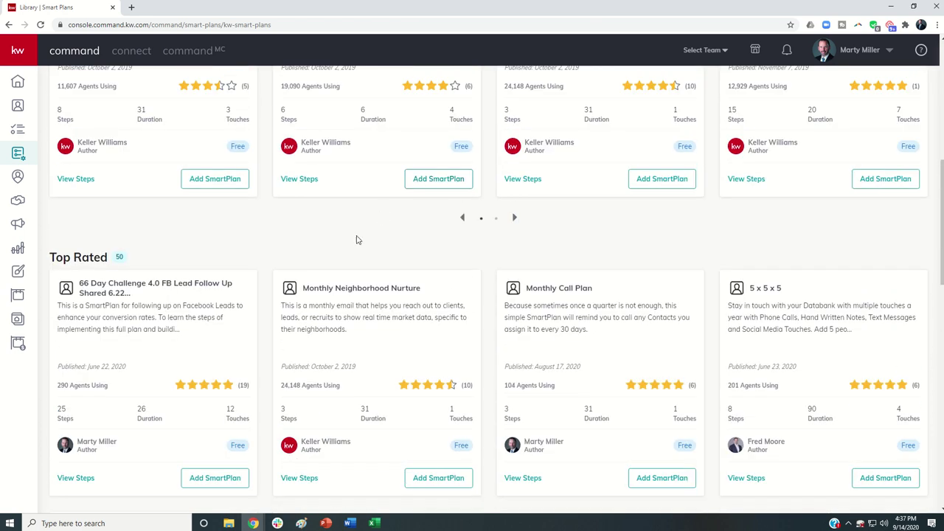
scroll(357, 240, "up", 6)
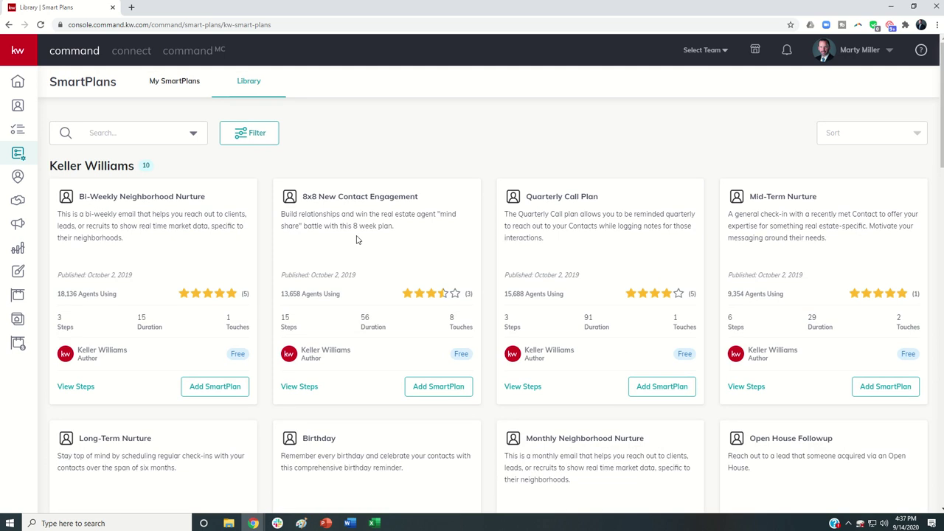
left_click(186, 84)
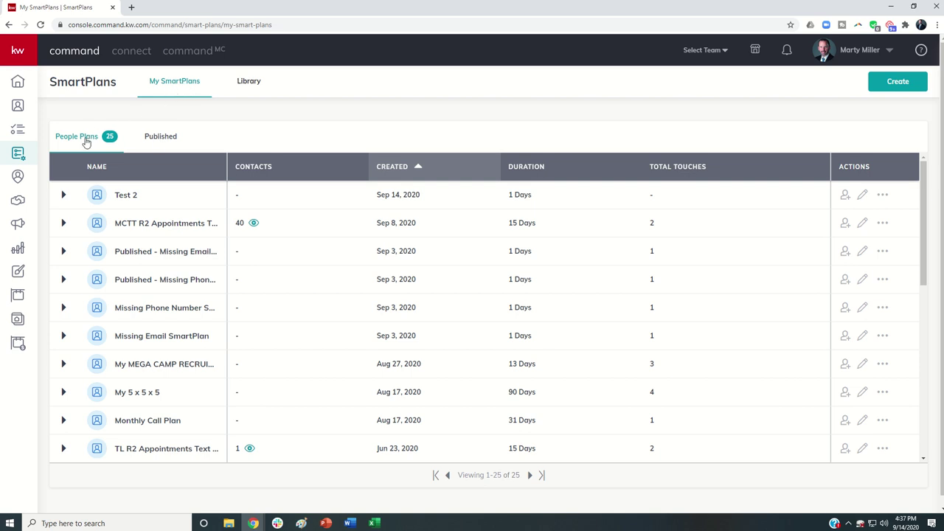
left_click(152, 139)
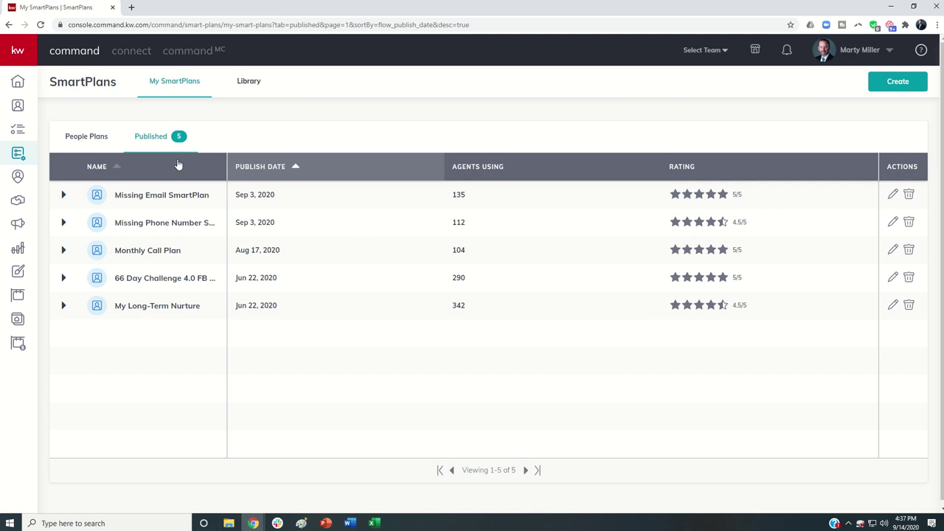
left_click(94, 138)
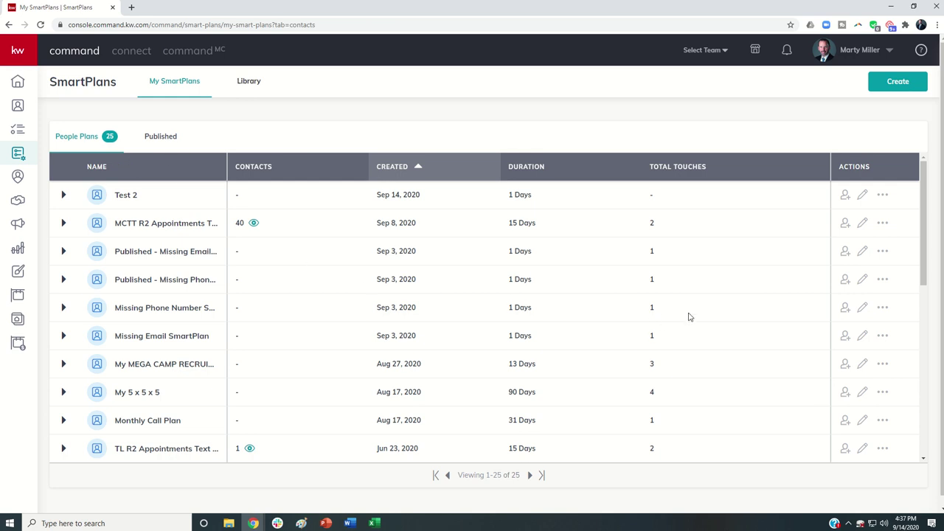
left_click(884, 311)
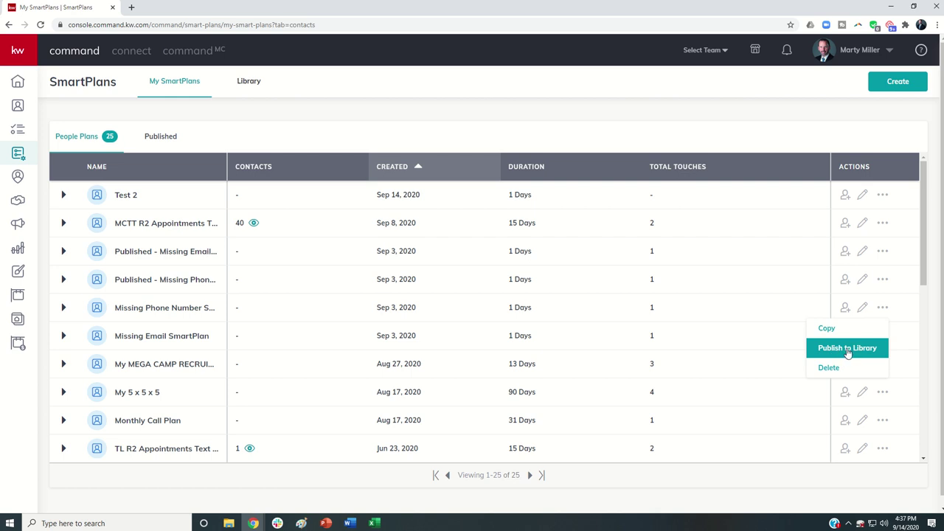
left_click(604, 138)
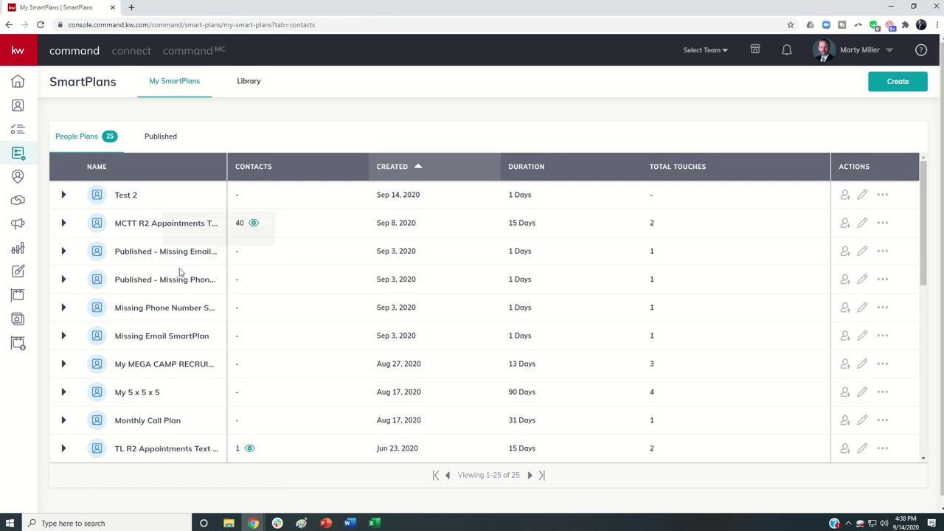
scroll(181, 276, "down", 3)
scroll(175, 290, "down", 1)
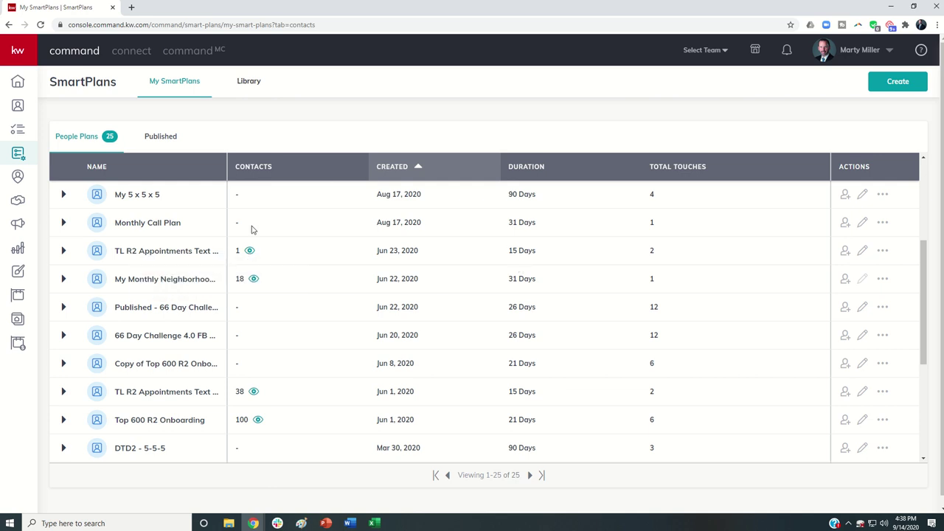
scroll(317, 209, "up", 3)
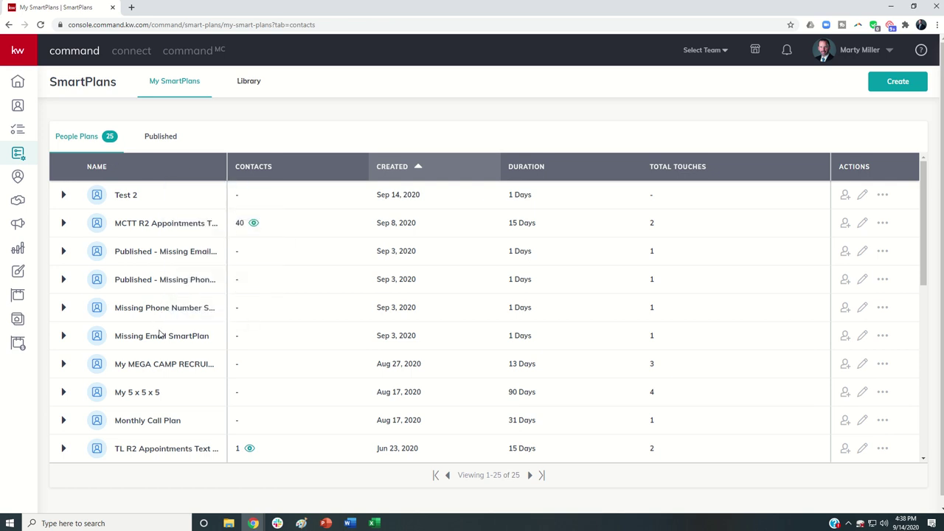
Choose Publish to Library from the MCTT R2 Appointments Text Plan row's actions menu
scroll(160, 333, "down", 4)
scroll(160, 334, "up", 4)
left_click(881, 197)
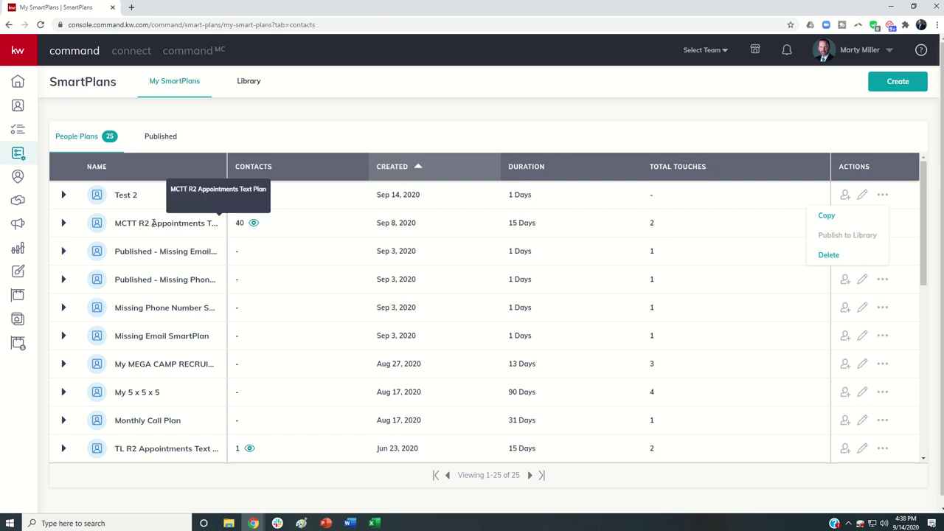
left_click(882, 223)
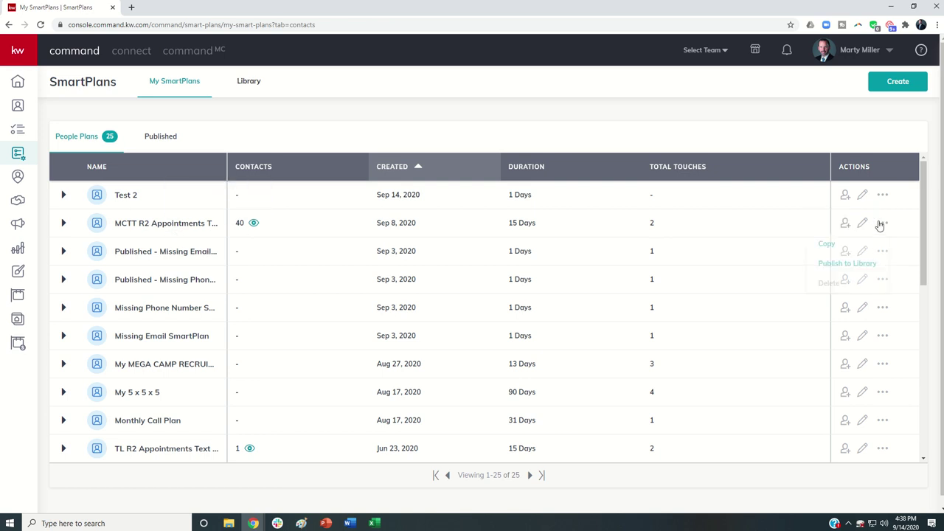
left_click(848, 265)
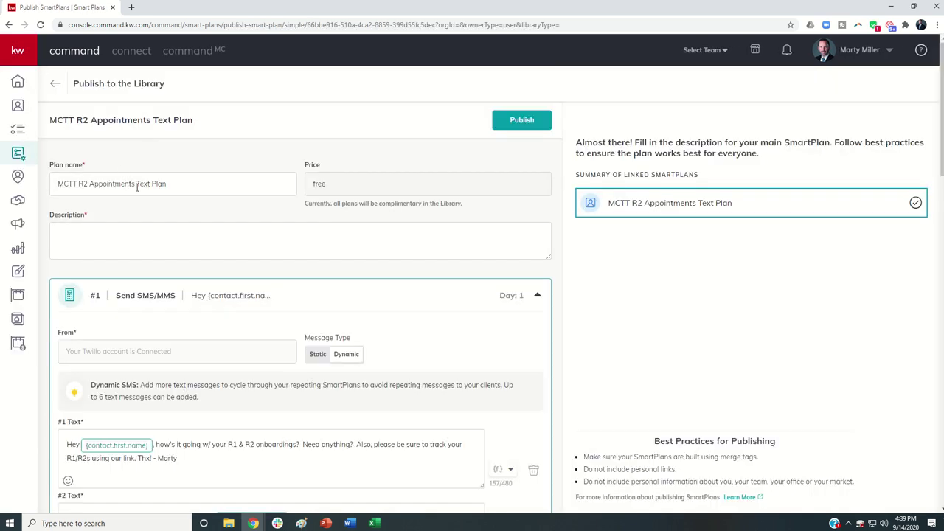
Select the prefilled MCTT R2 Appointments Text Plan name, then place the cursor in the Description box
left_click(138, 183)
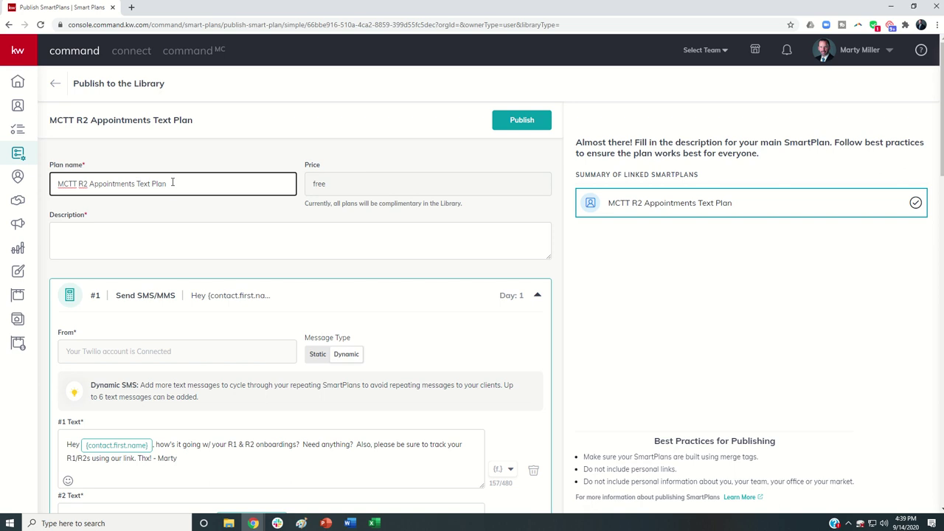
triple_click(173, 183)
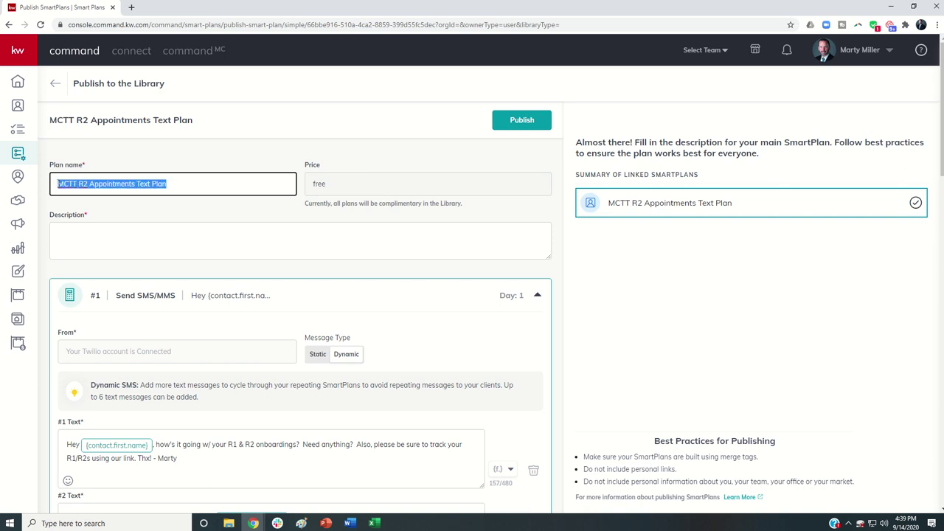
left_click(206, 182)
left_click(178, 246)
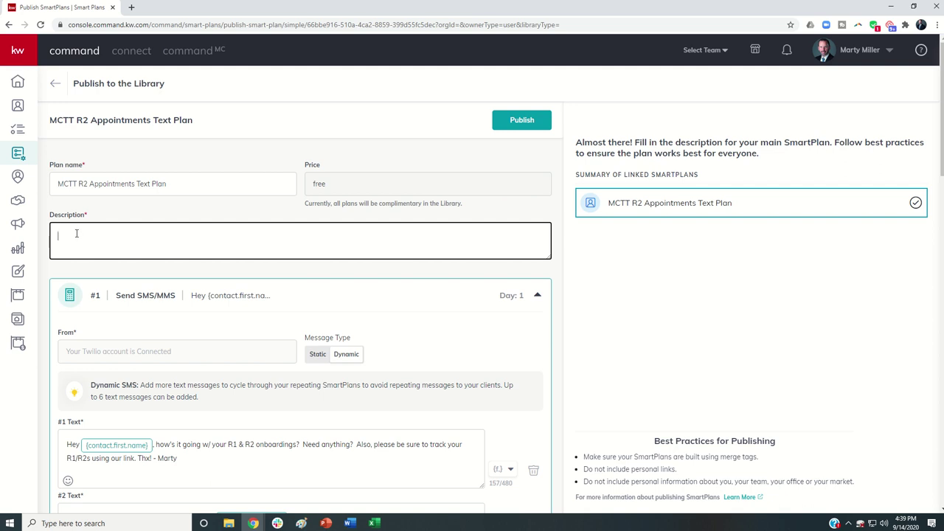
scroll(76, 233, "down", 4)
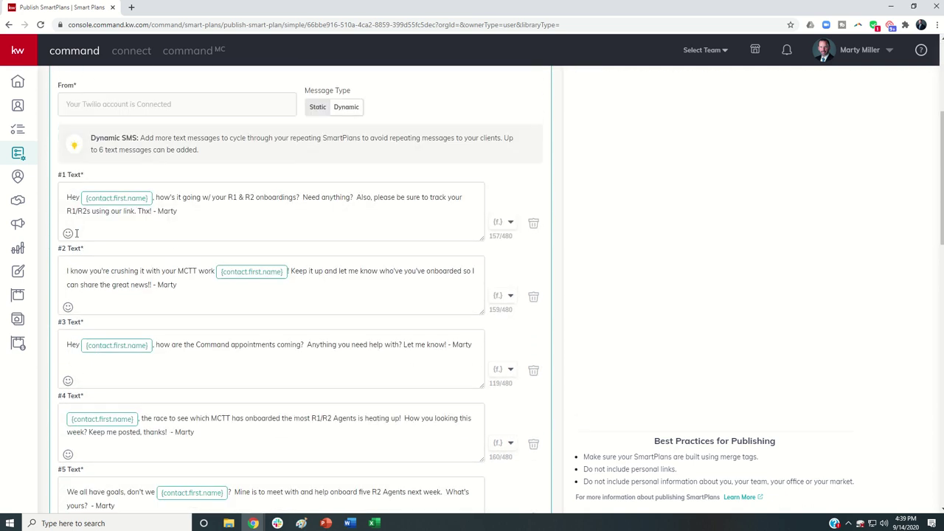
scroll(214, 229, "down", 4)
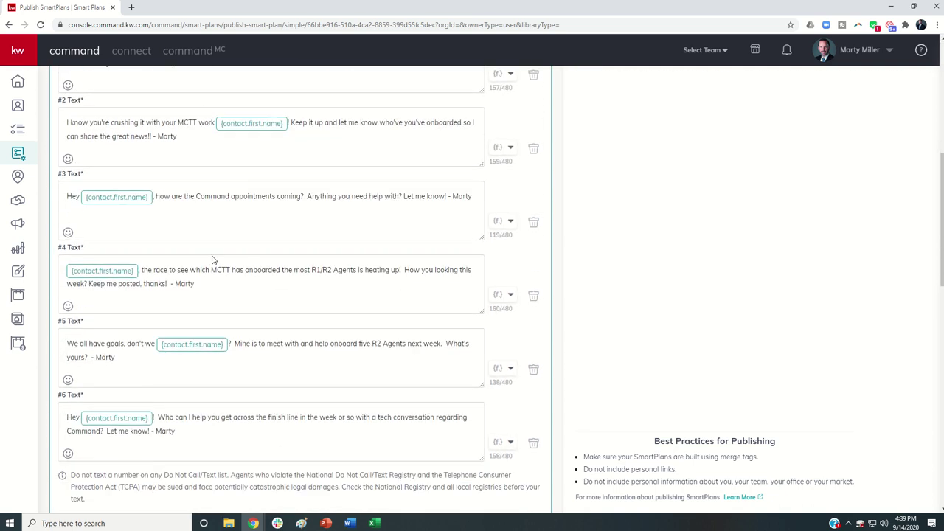
left_click(116, 259)
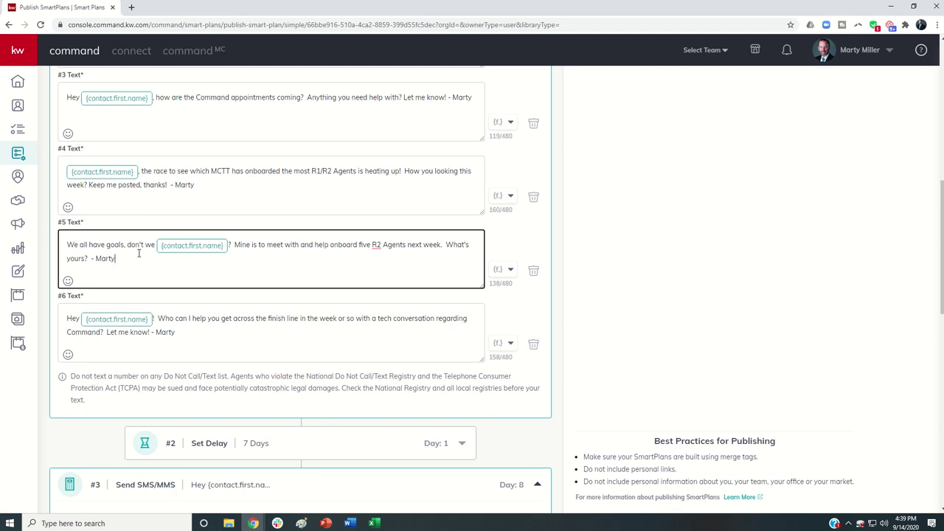
key("BackSpace")
key("BackSpace")
key("BackSpace")
key("BackSpace")
key("BackSpace")
type("Marty")
scroll(147, 253, "up", 8)
scroll(154, 253, "up", 1)
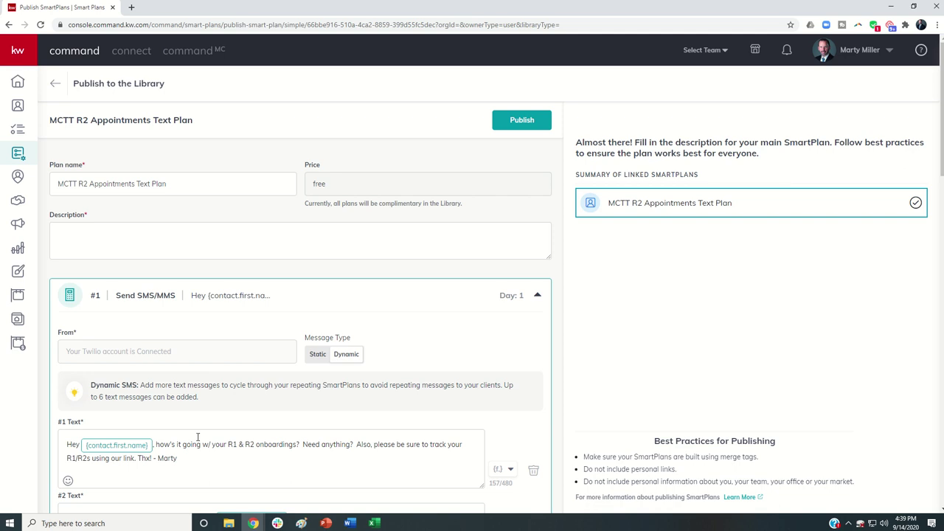
double_click(166, 458)
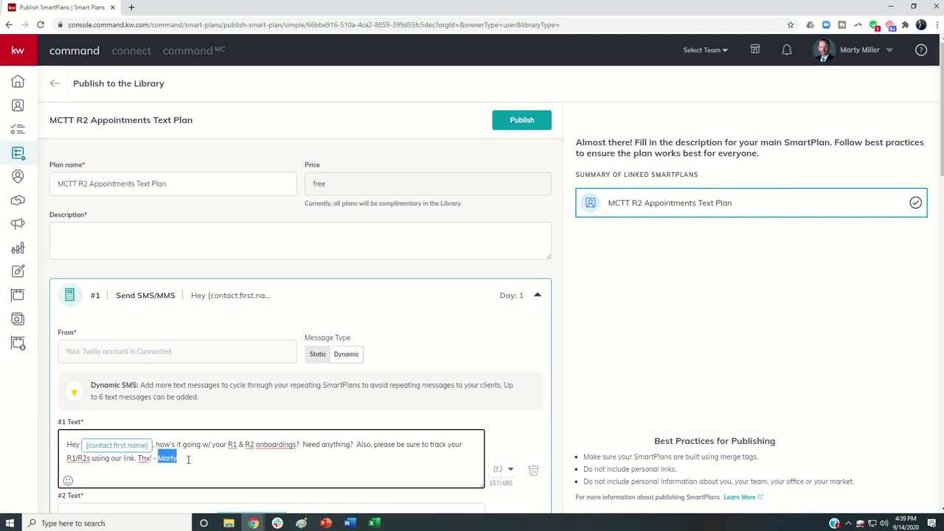
left_click(509, 471)
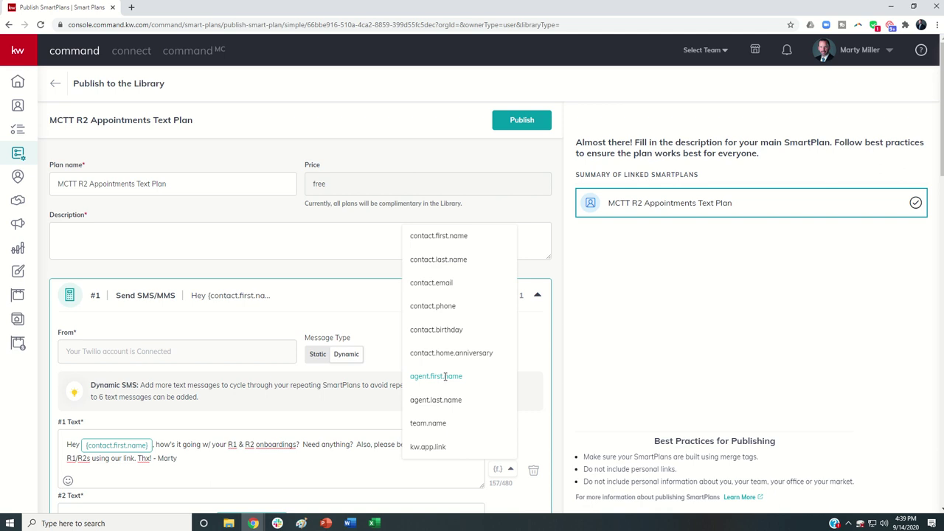
left_click(445, 376)
left_click(228, 458)
key("Delete")
key("Delete")
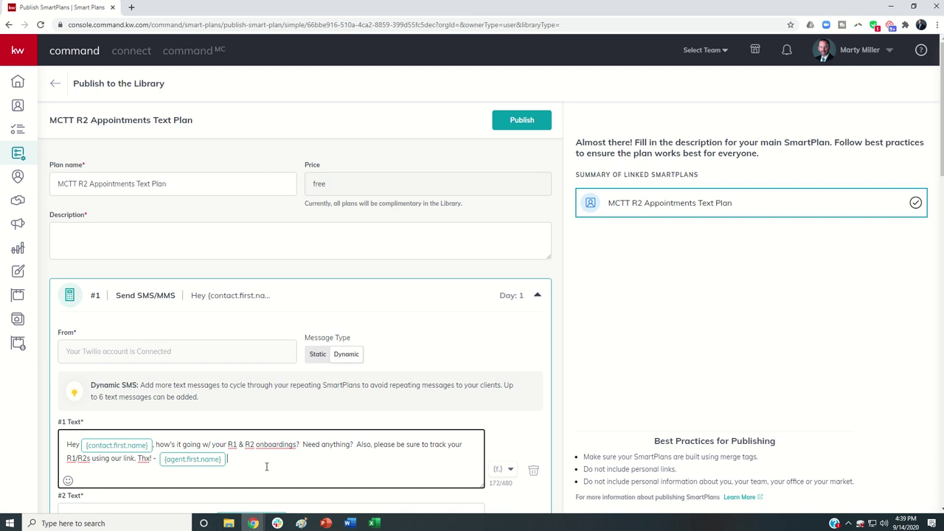
left_click(506, 470)
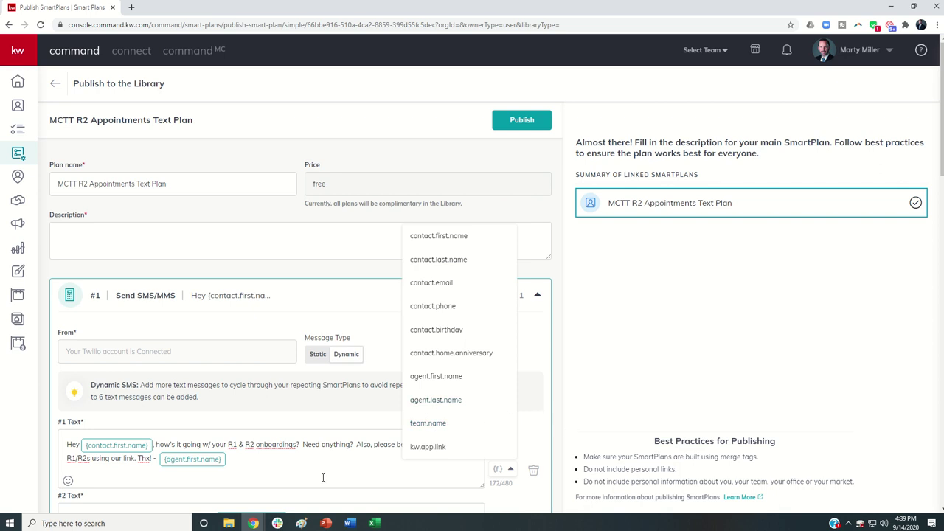
left_click(243, 462)
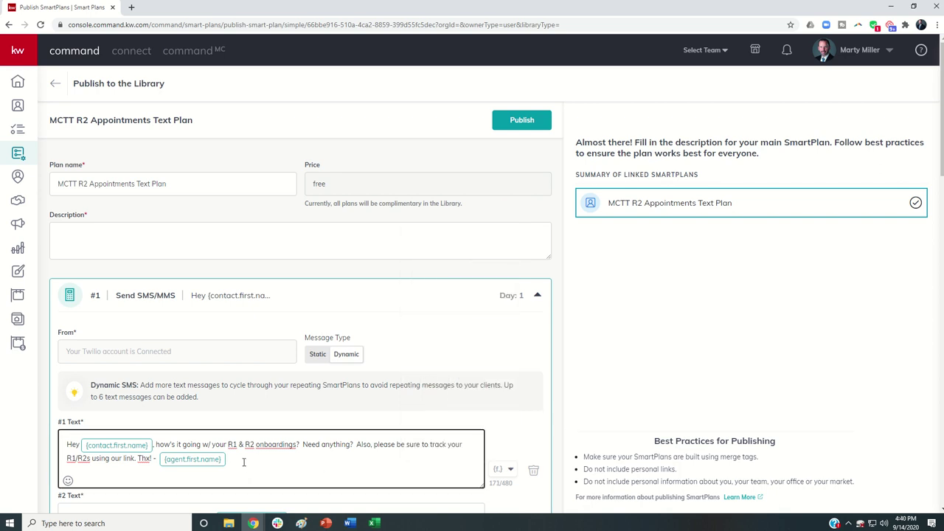
key("BackSpace")
type("Marty")
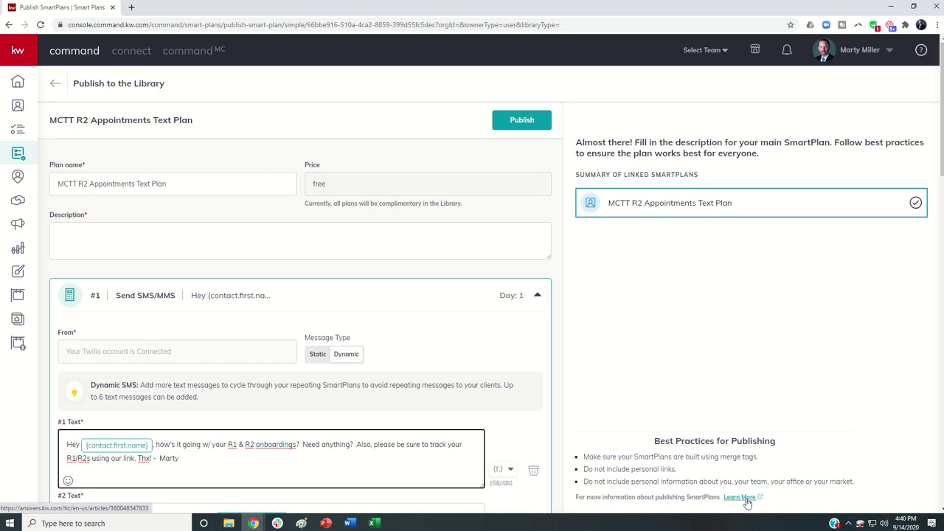
Read the Best Practices for Publishing SmartPlans article on merge fields in a new tab
left_click(740, 497)
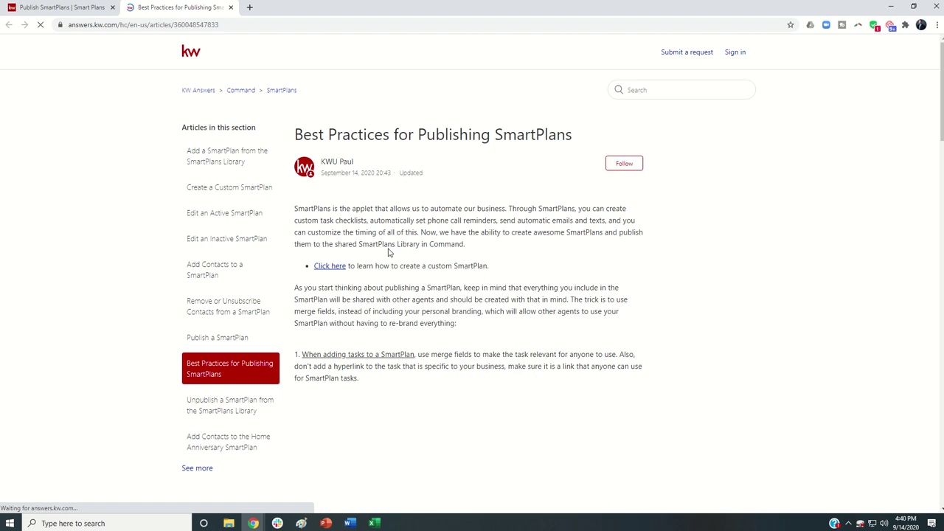
scroll(389, 337, "down", 4)
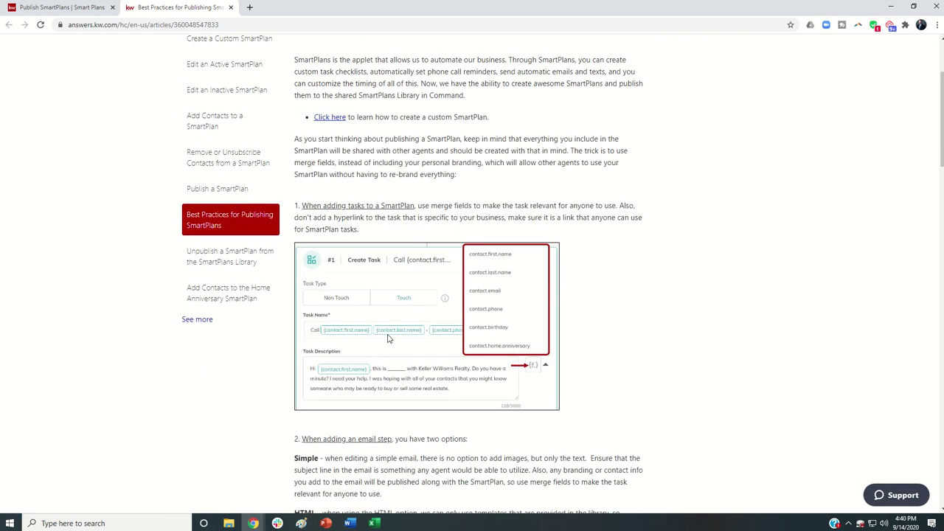
scroll(389, 337, "down", 5)
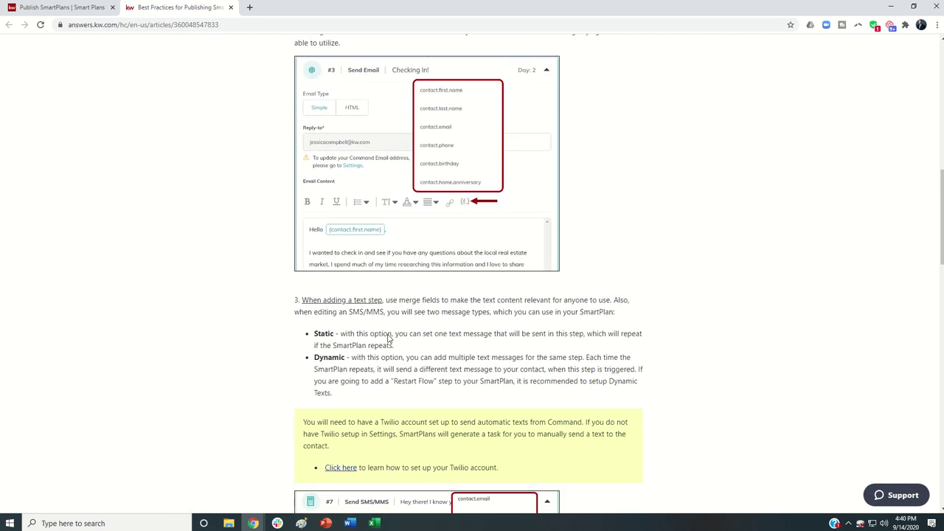
scroll(388, 335, "down", 13)
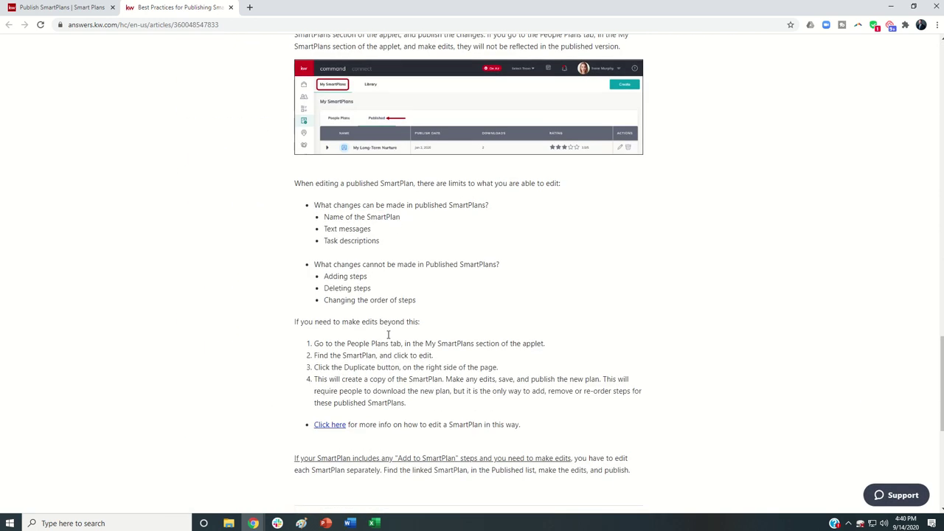
scroll(388, 335, "up", 20)
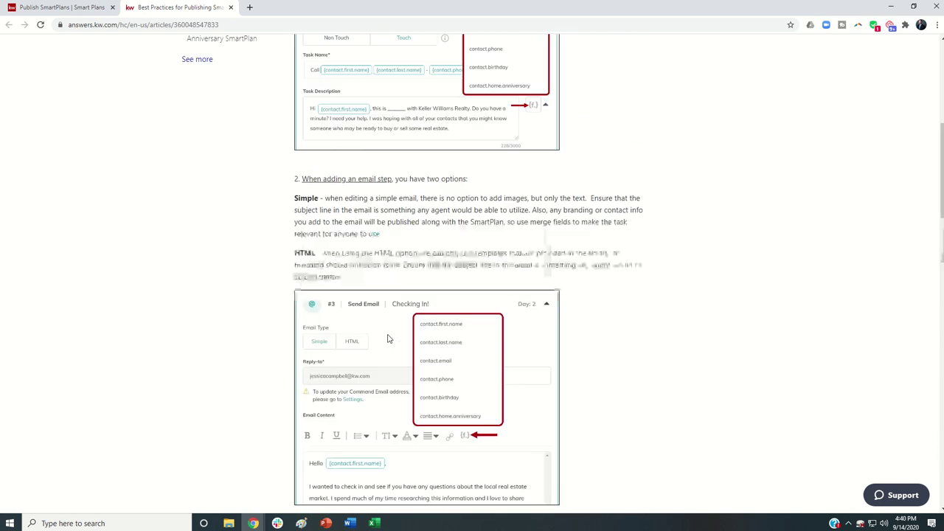
Abandon the publish form and view the Library's 50 Top Rated plans again
left_click(59, 8)
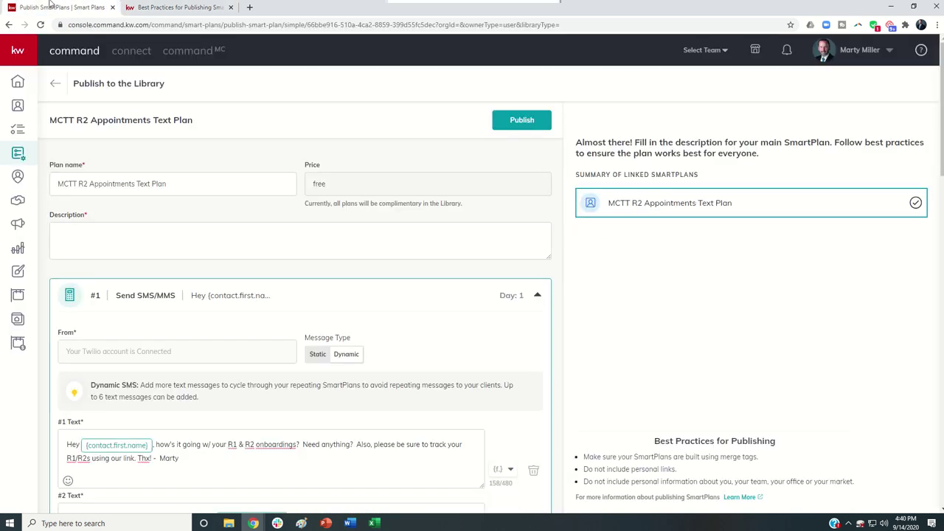
left_click(56, 84)
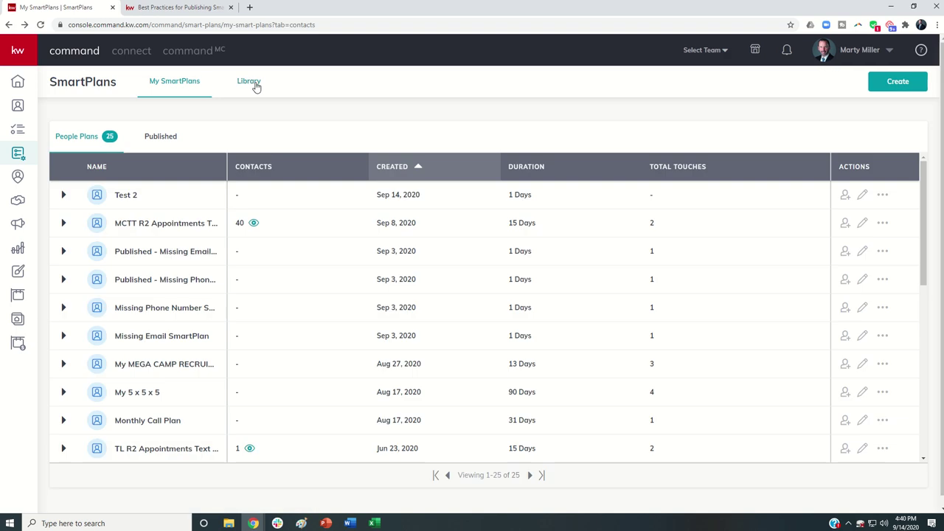
left_click(256, 92)
scroll(243, 338, "down", 4)
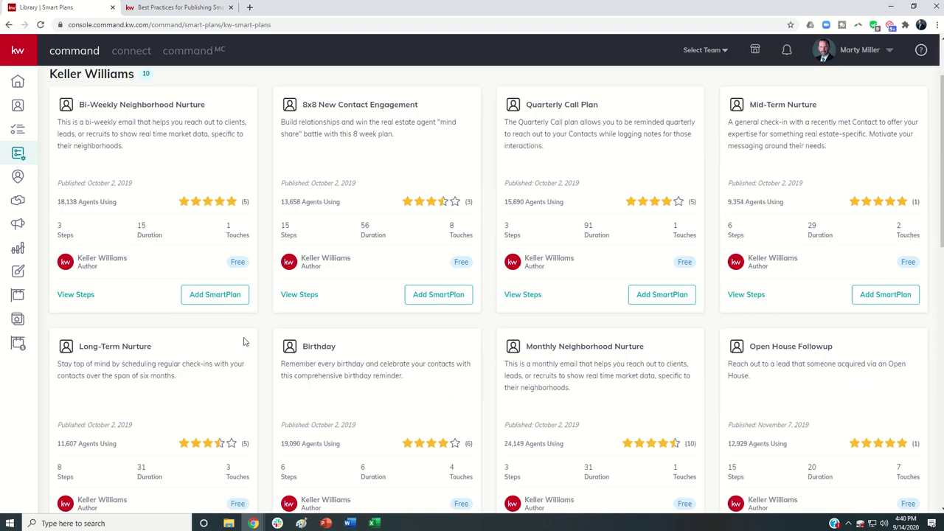
scroll(244, 341, "down", 5)
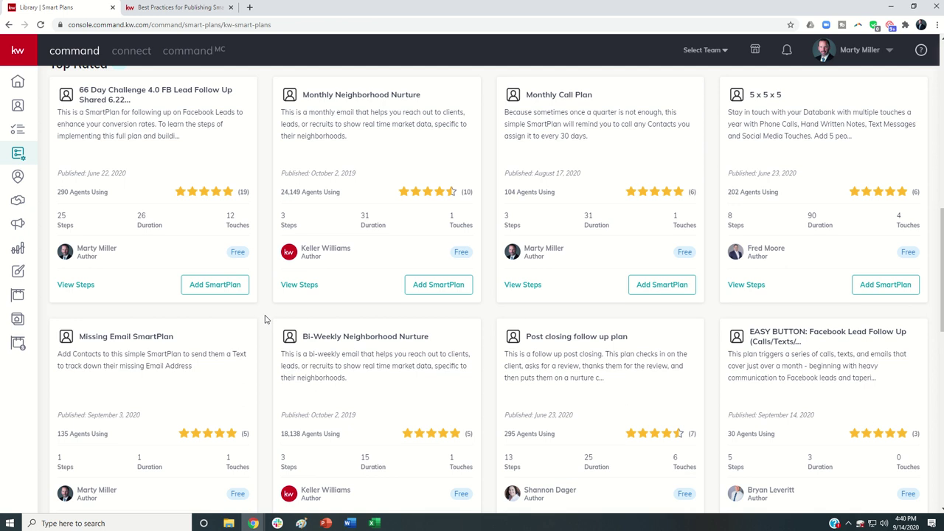
scroll(266, 319, "up", 1)
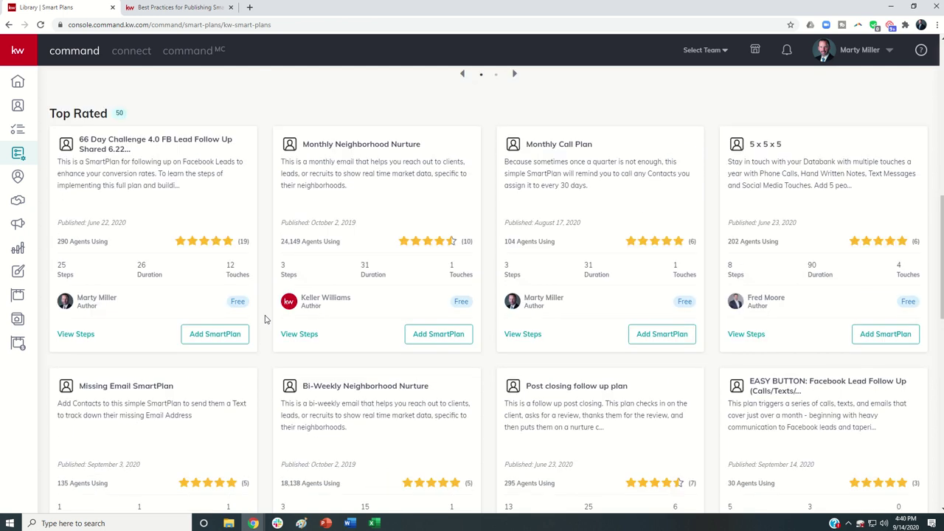